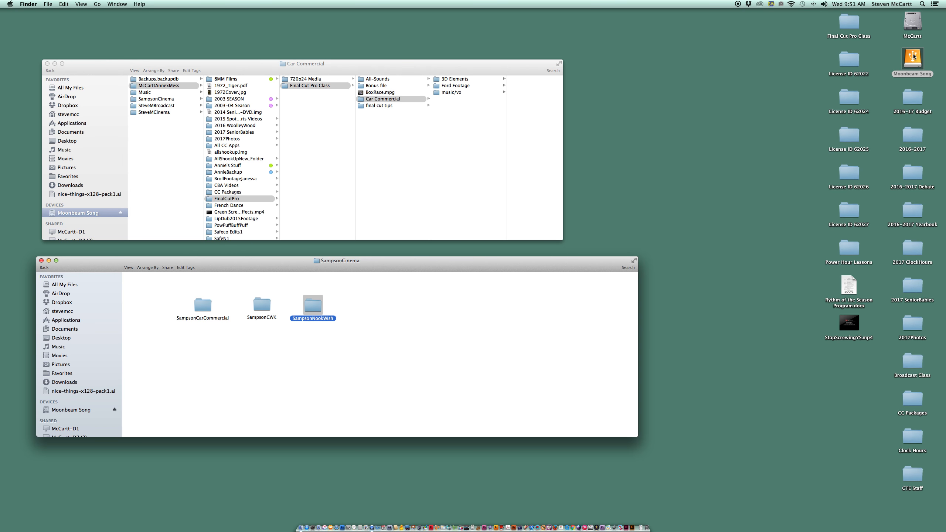
Step: Open the Moonbeam Song drive in its own window, place it clear of the SampsonCinema window and show its contents as icons
double_click(913, 55)
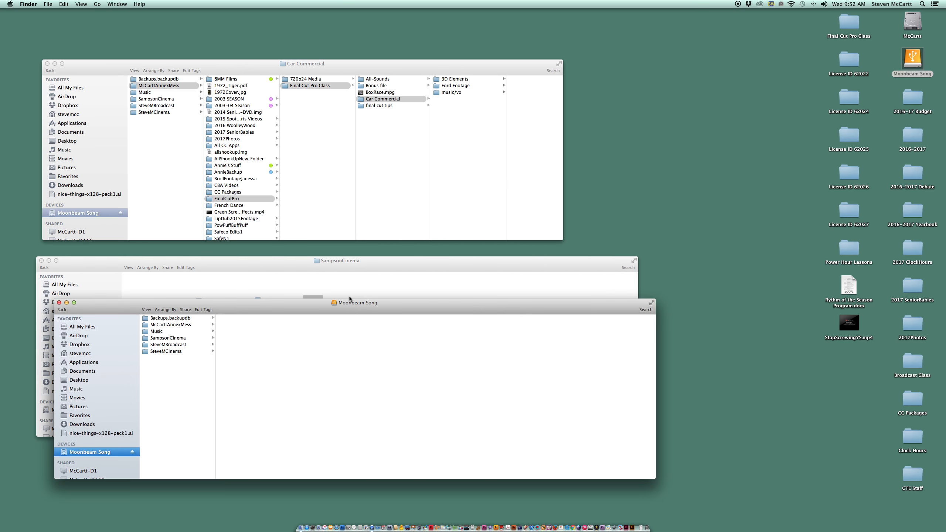
drag(300, 305, 414, 63)
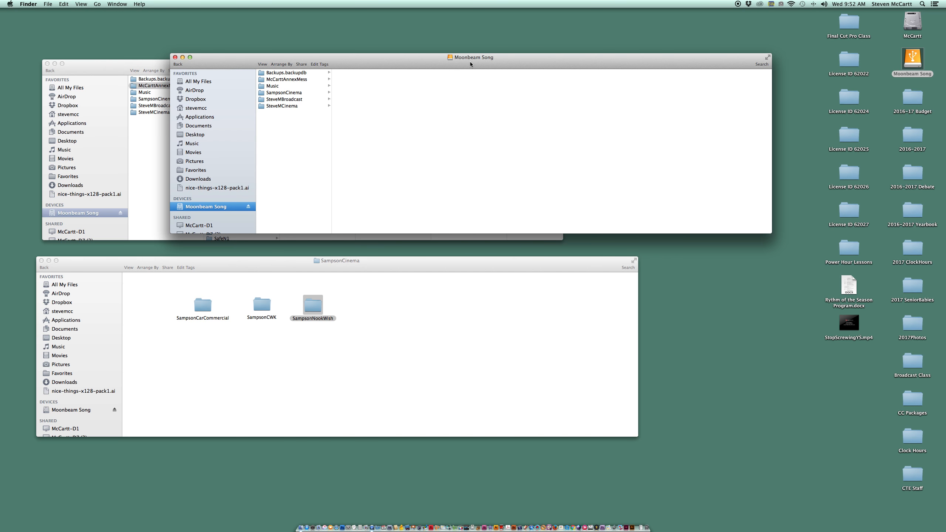
click(263, 64)
click(262, 74)
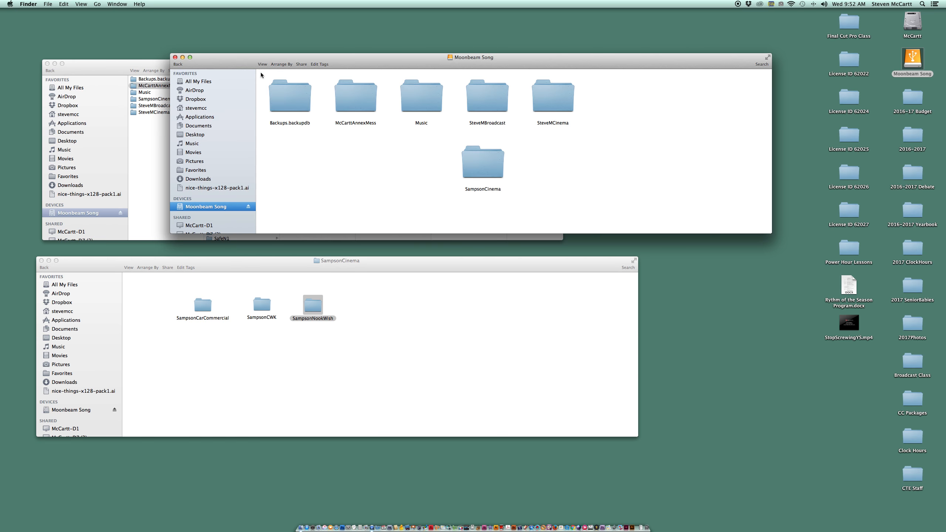
Step: Move the SampsonCinema folder icon up into the first row, beside the SteveMCinema folder
drag(487, 172, 687, 108)
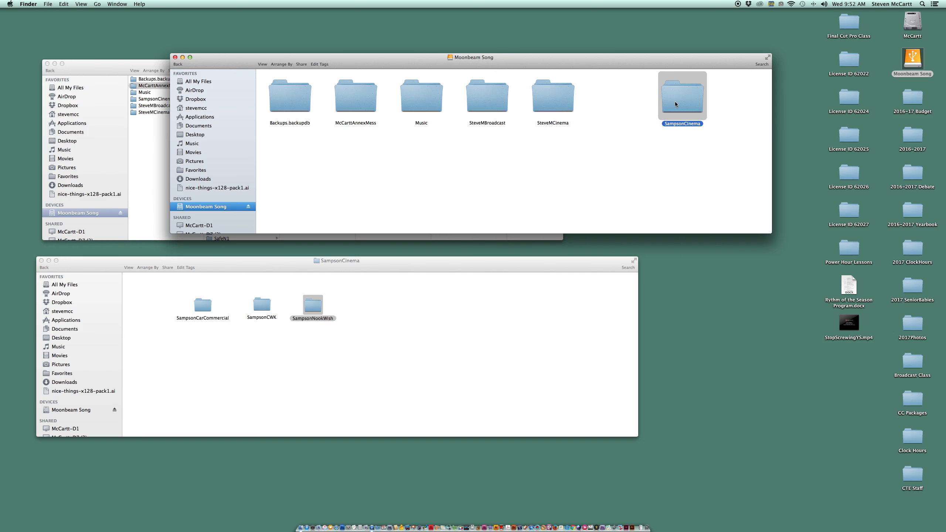
drag(685, 99, 638, 98)
click(636, 170)
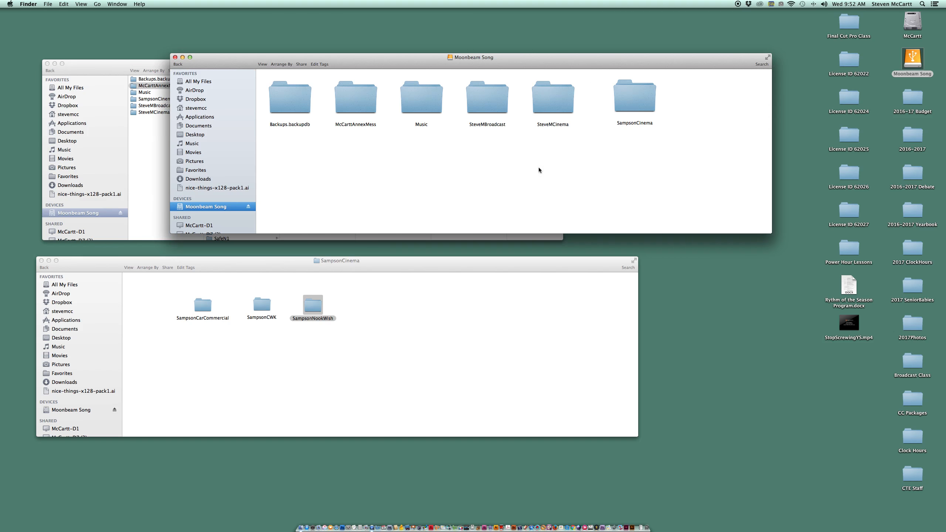
Step: Create a folder named JonathonBCinema at the top level of the Moonbeam Song drive
right_click(436, 170)
click(458, 175)
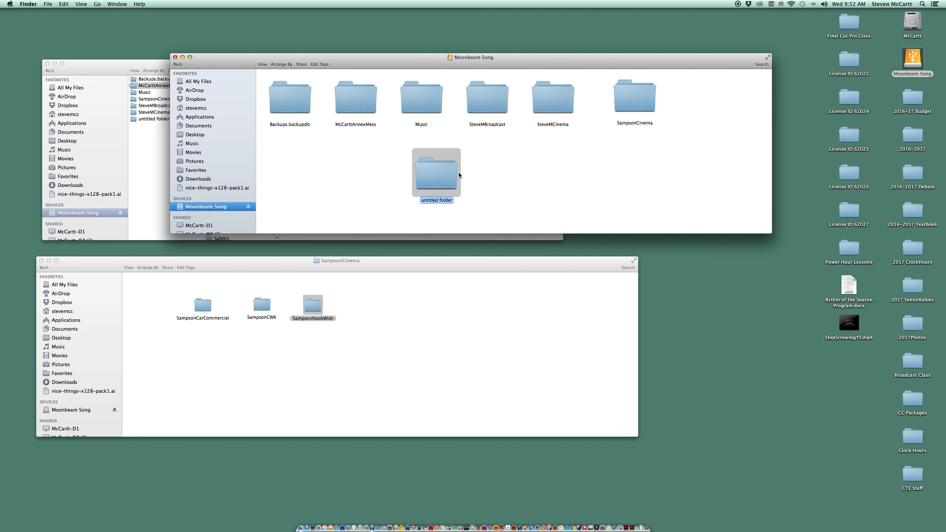
key(BackSpace)
text(Jonathon)
text(BCinema)
key(Return)
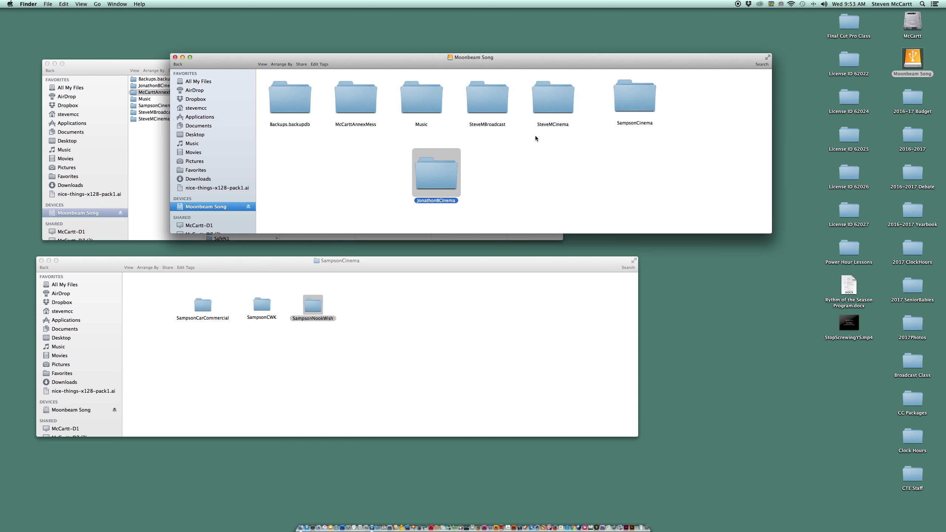
Step: Open the JonathonBCinema folder and create a folder named JonathonNookWish inside it
double_click(440, 178)
drag(365, 63, 524, 175)
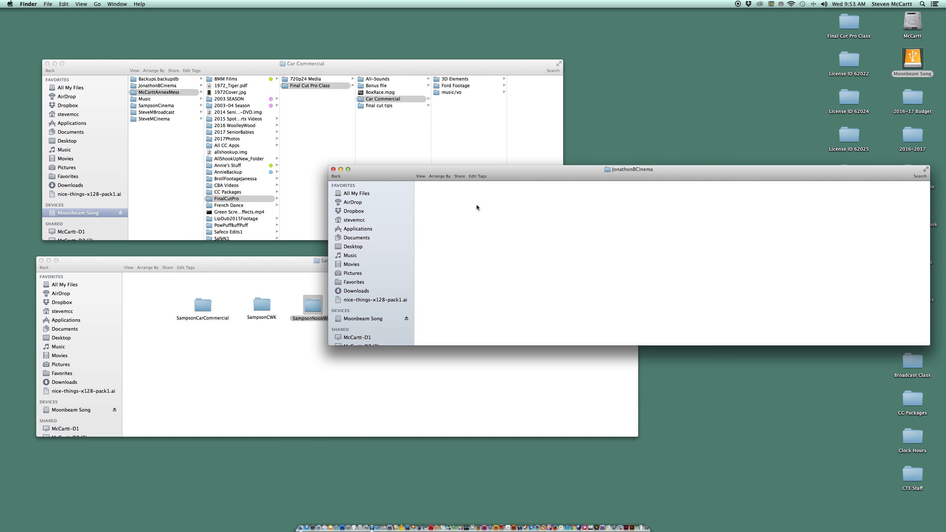
right_click(456, 212)
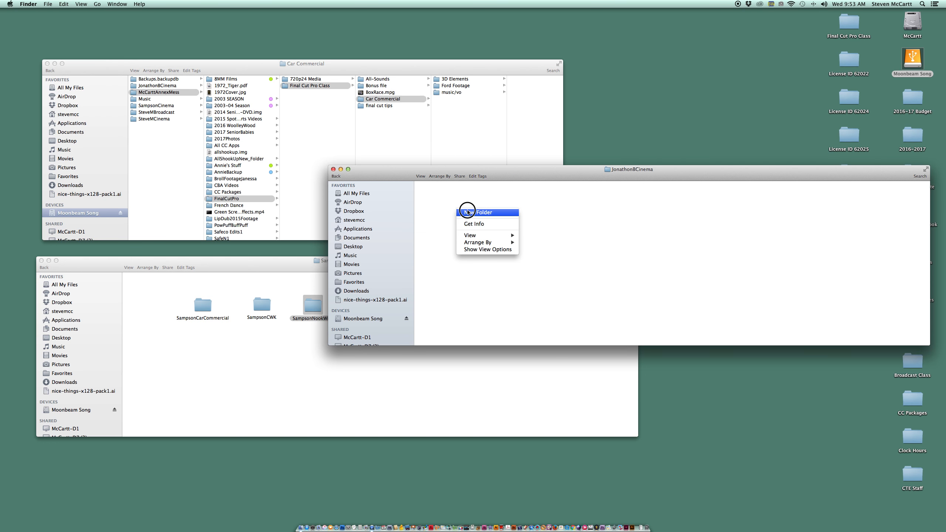
click(468, 213)
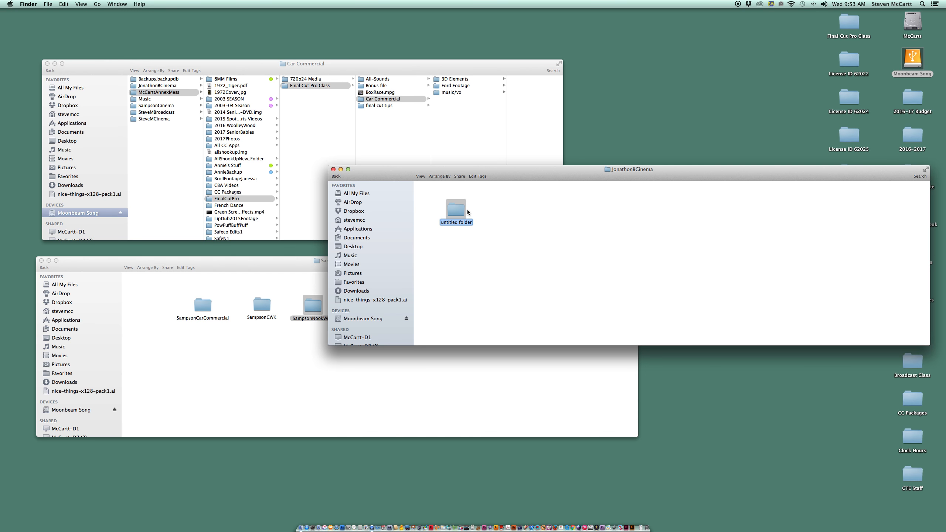
text(Joh)
text(athon)
text(Nook)
text(Wish)
key(Return)
click(437, 212)
Step: Arrange the JonathonBCinema window and the iPhoto window so that the JonathonNookWish folder and the photos are both visible
drag(400, 179, 351, 90)
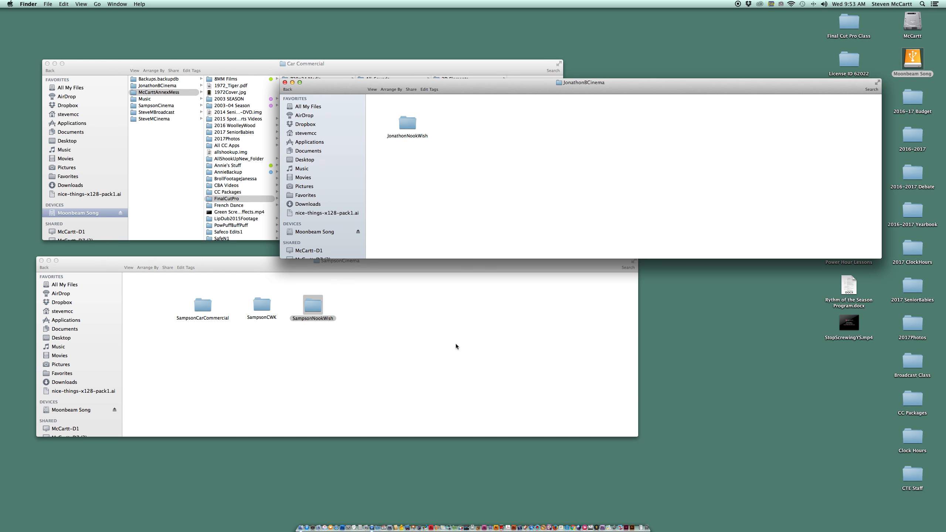
drag(477, 83, 582, 68)
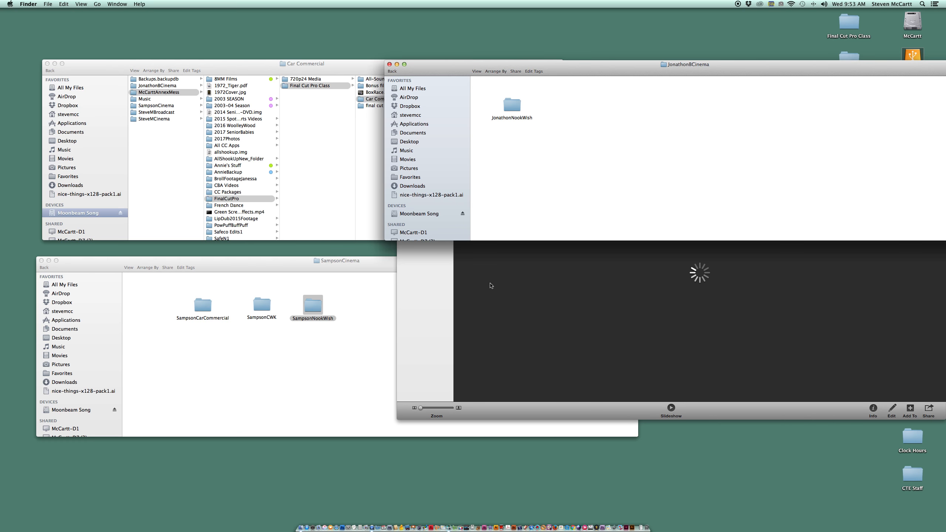
drag(566, 65, 267, 250)
drag(439, 142, 345, 48)
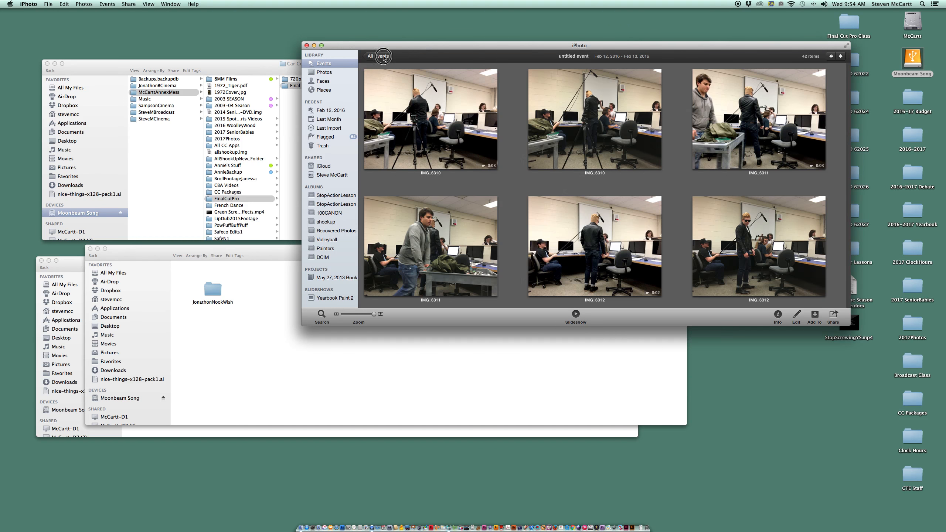
Step: Go back to all iPhoto events, open the Feb 12, 2016 event and look over its photos
click(383, 58)
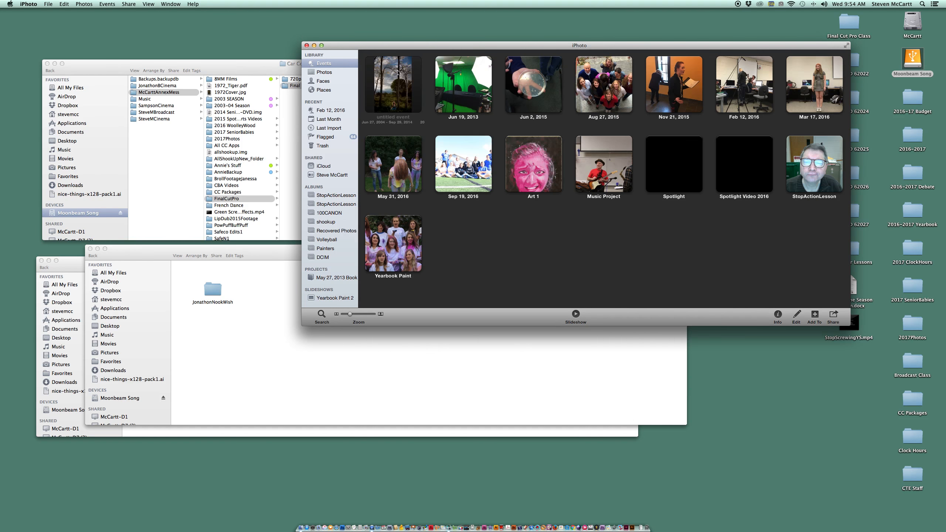
double_click(748, 95)
scroll(662, 227, down, 3)
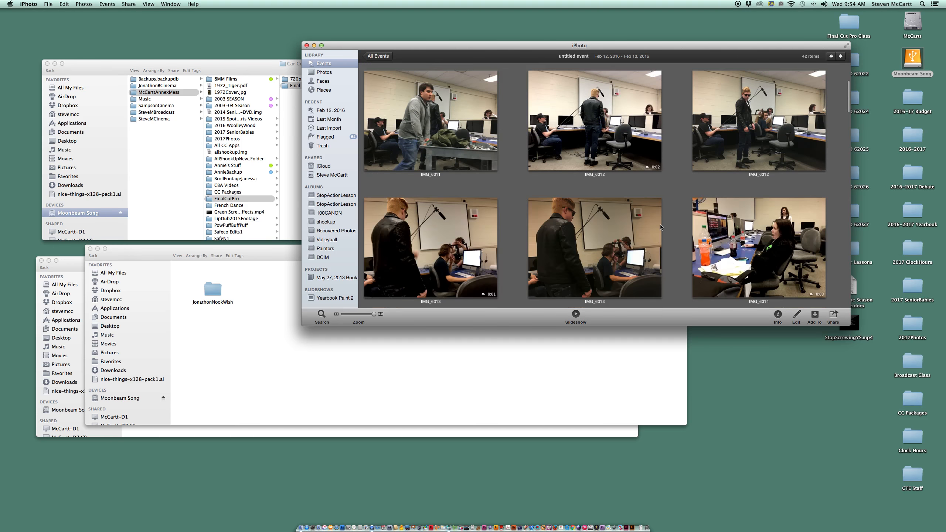
scroll(661, 227, up, 2)
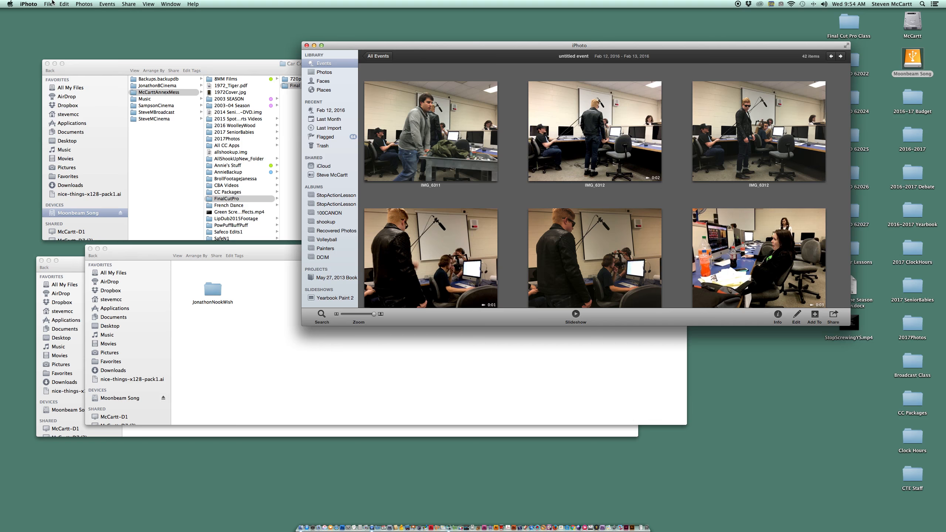
click(59, 2)
click(65, 55)
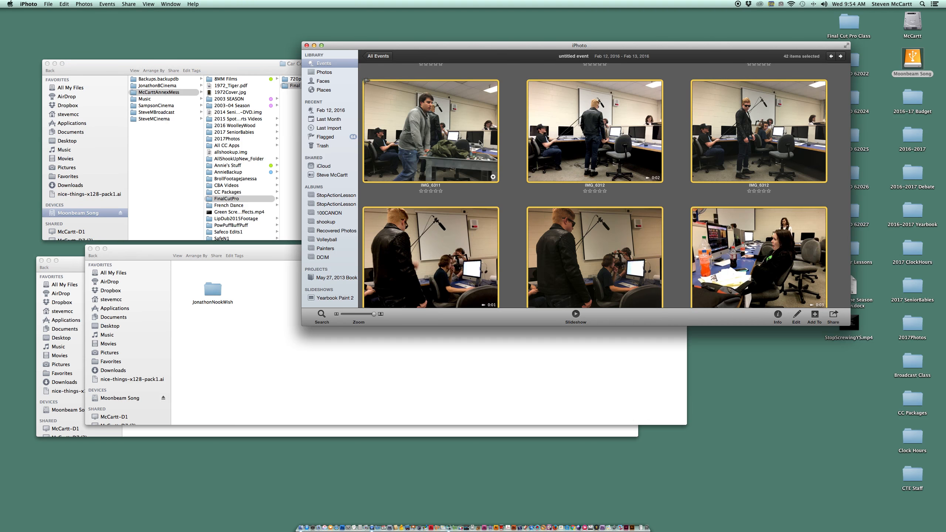
click(516, 122)
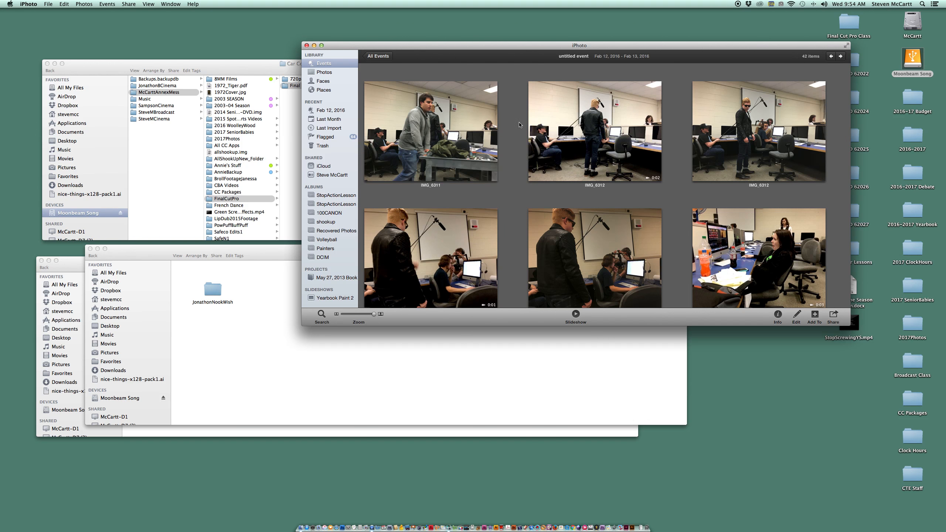
Step: Select the IMG_6311 and IMG_6313 photos, the IMG_6314 video, and both the photo and video of IMG_6319 in the event
click(493, 148)
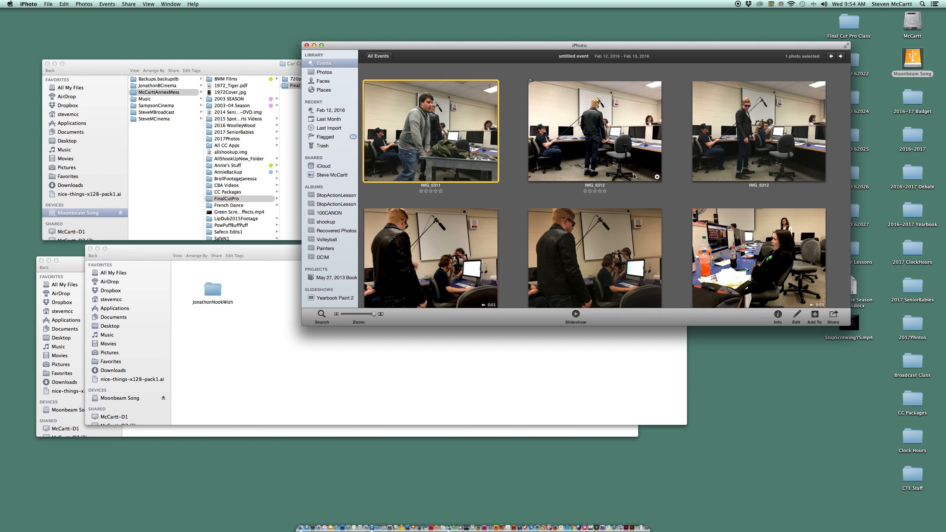
super+click(596, 258)
super+click(761, 262)
scroll(761, 262, down, 10)
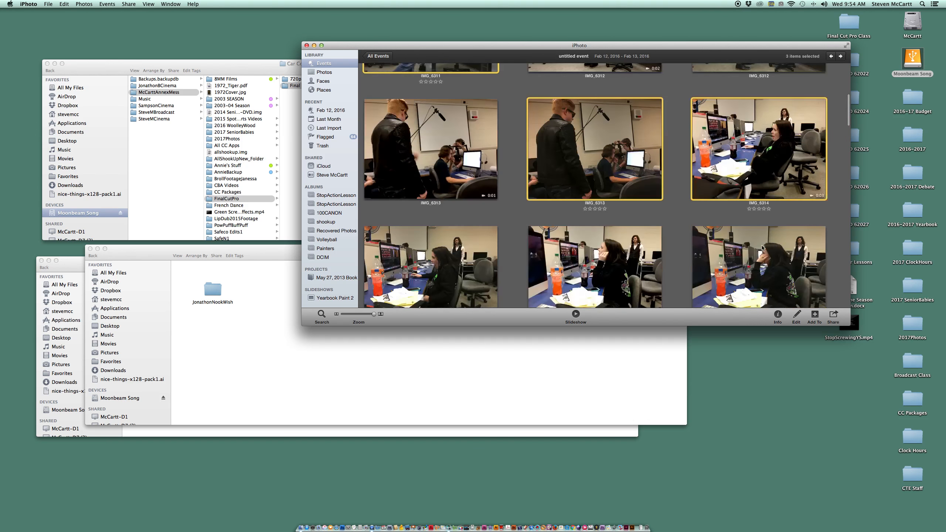
scroll(638, 269, down, 8)
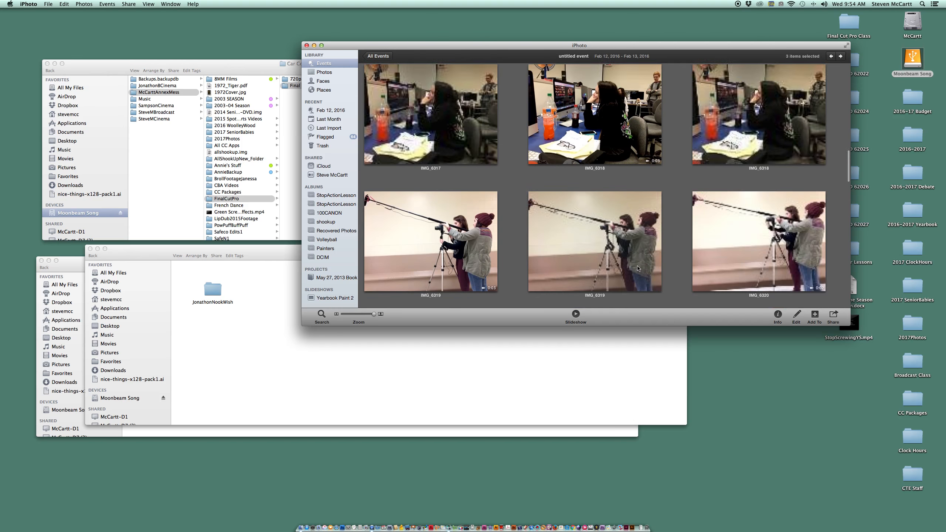
super+click(596, 224)
super+click(441, 244)
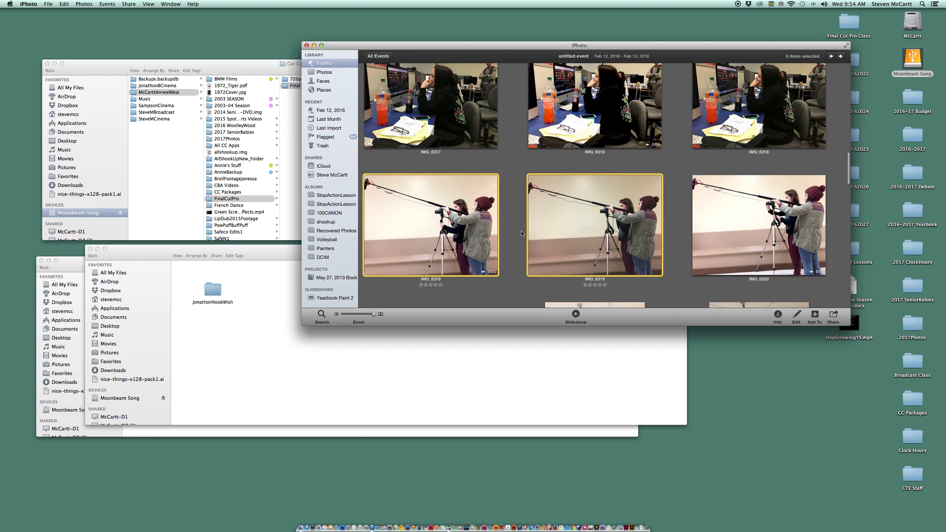
Step: Copy the selected iPhoto items into the JonathonNookWish folder, open the folder to check them, and close its window
drag(503, 44, 600, 58)
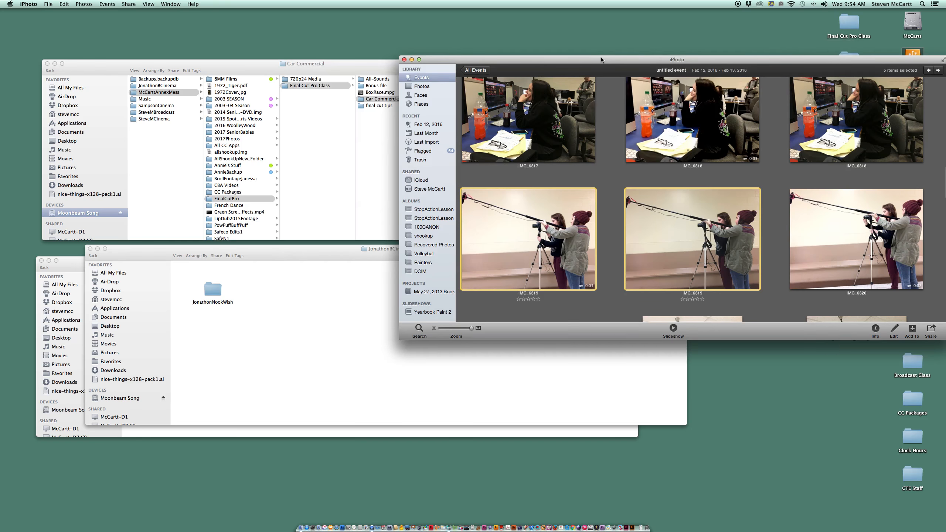
drag(542, 245, 209, 291)
double_click(210, 291)
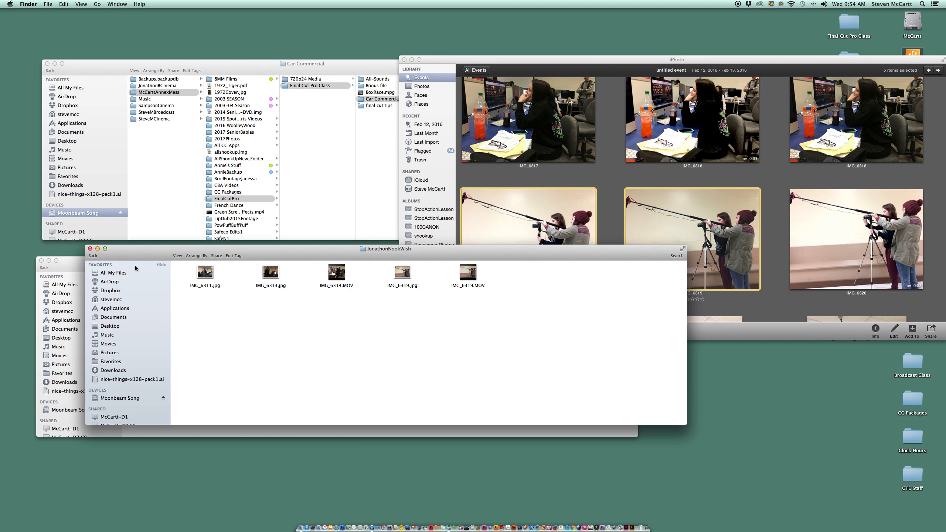
click(90, 249)
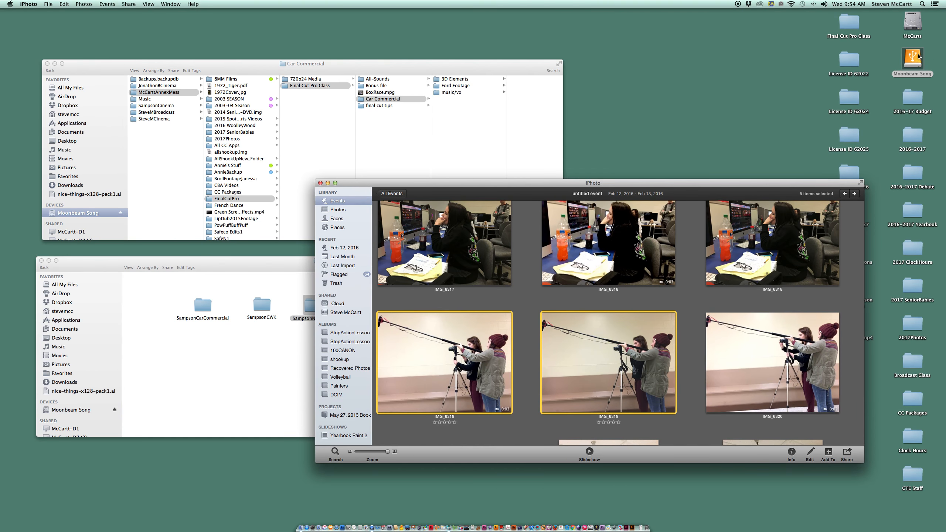
Step: Reopen the Moonbeam Song drive and go through JonathonBCinema to examine the contents of the JonathonNookWish folder
click(917, 55)
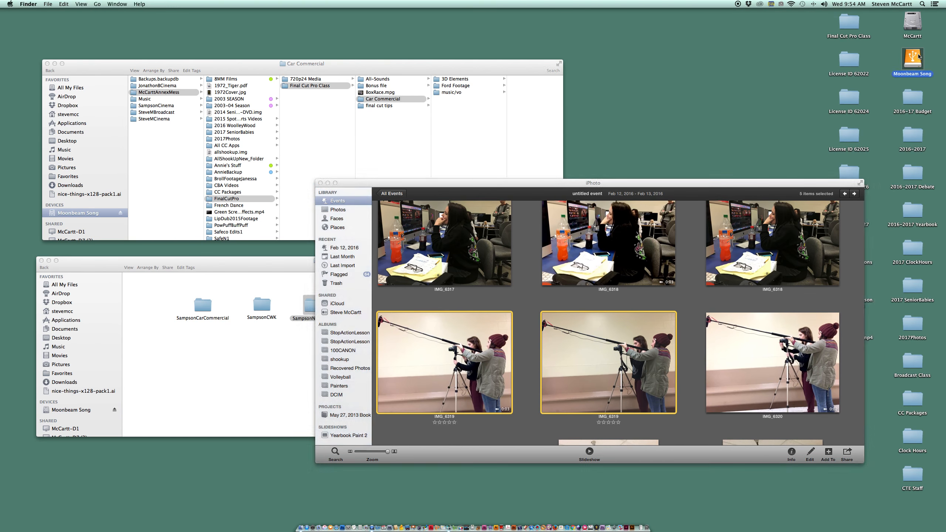
double_click(917, 55)
click(437, 182)
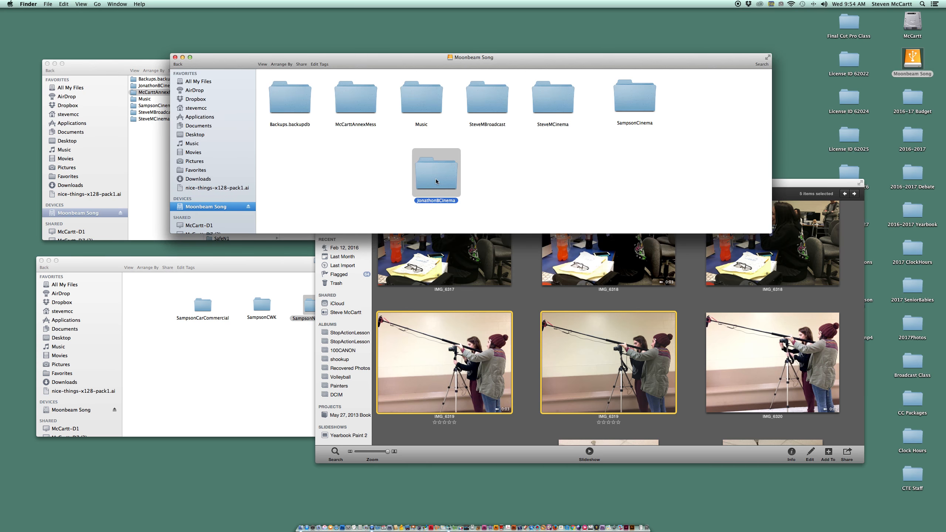
double_click(436, 182)
click(301, 101)
double_click(300, 101)
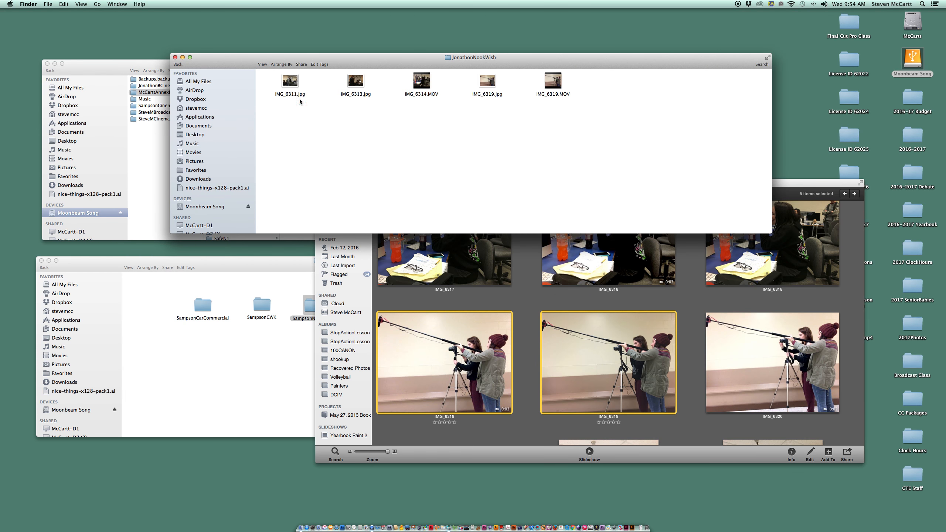
Step: Return to the JonathonBCinema folder and create a second folder in it named JonathonCarCommercial
click(177, 63)
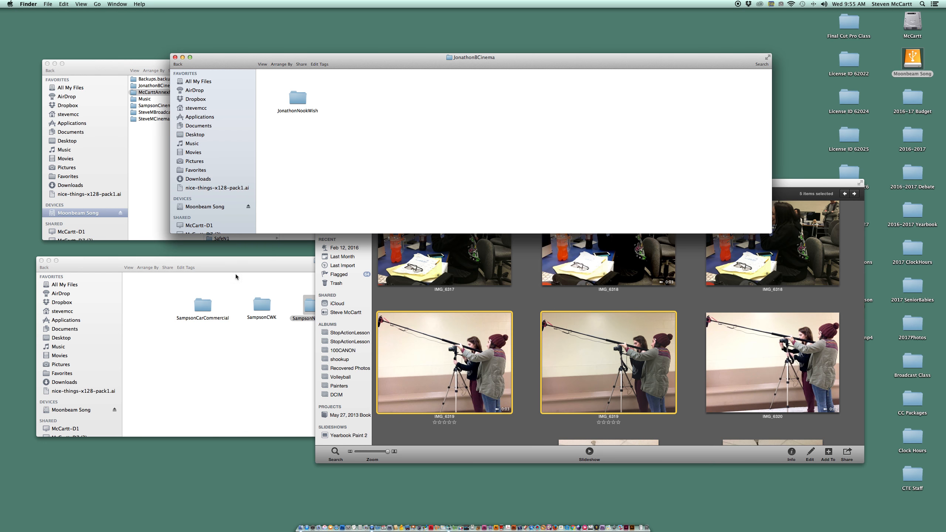
right_click(366, 106)
click(380, 106)
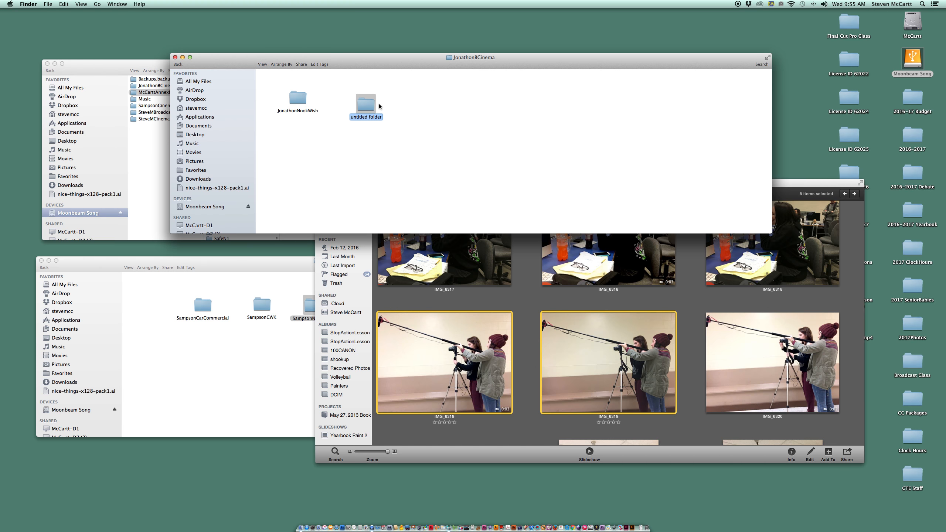
key(BackSpace)
text(JonathonCarCommercial)
key(Return)
Step: Open the JonathonCarCommercial folder and arrange the windows so it and the Car Commercial source folder are both fully visible
double_click(363, 106)
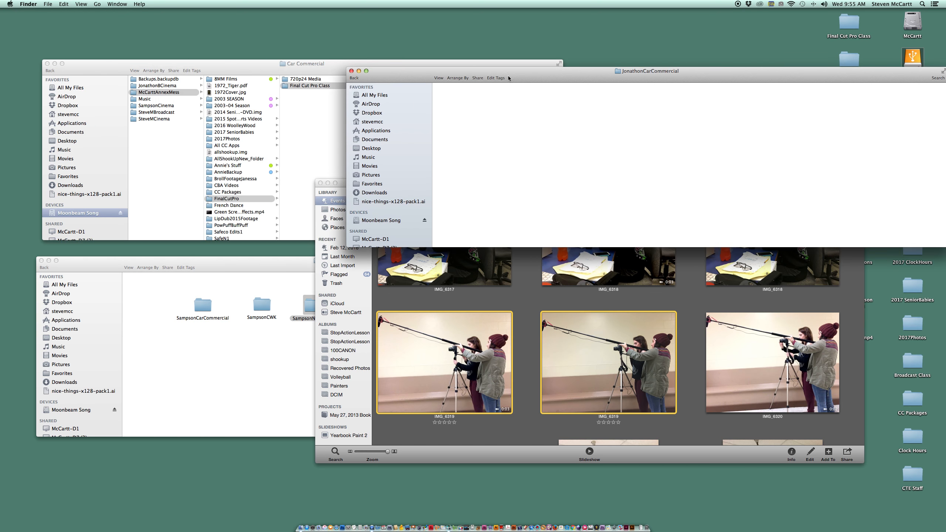
drag(292, 268, 291, 317)
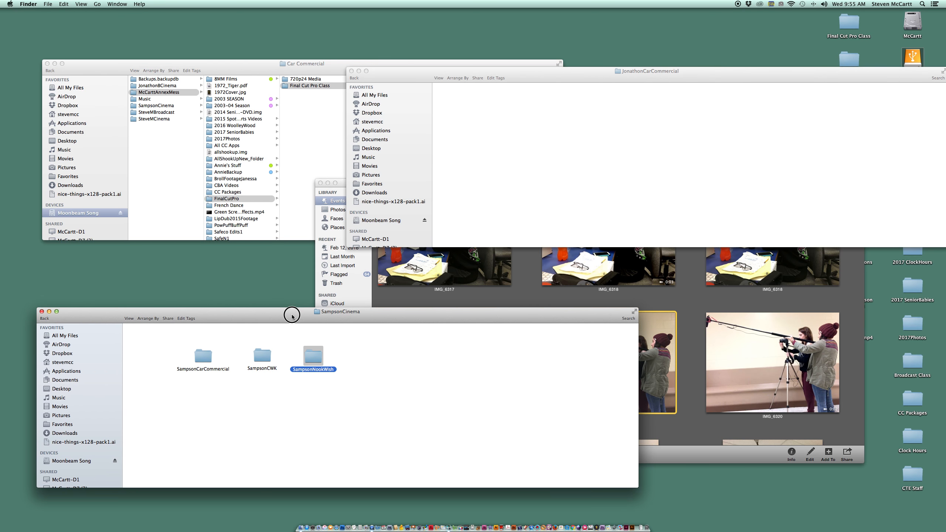
drag(397, 80, 364, 175)
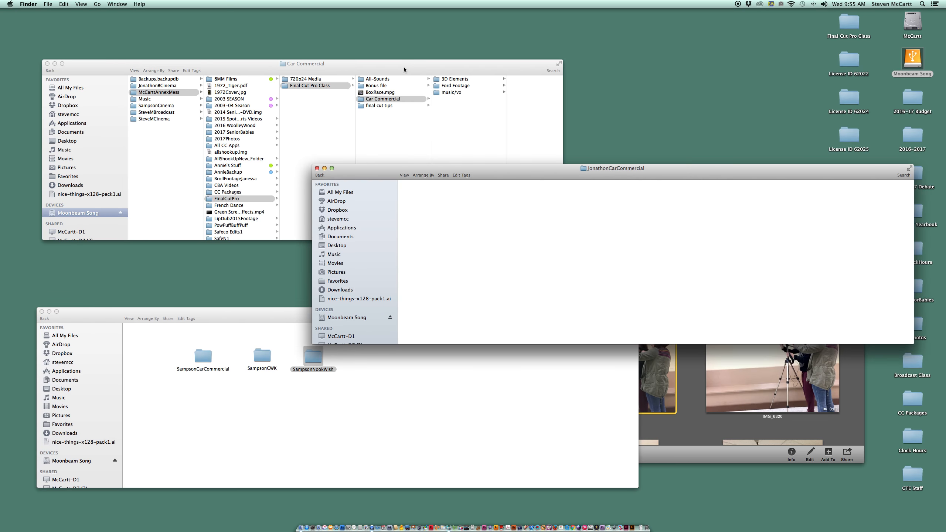
click(436, 72)
drag(448, 75, 451, 32)
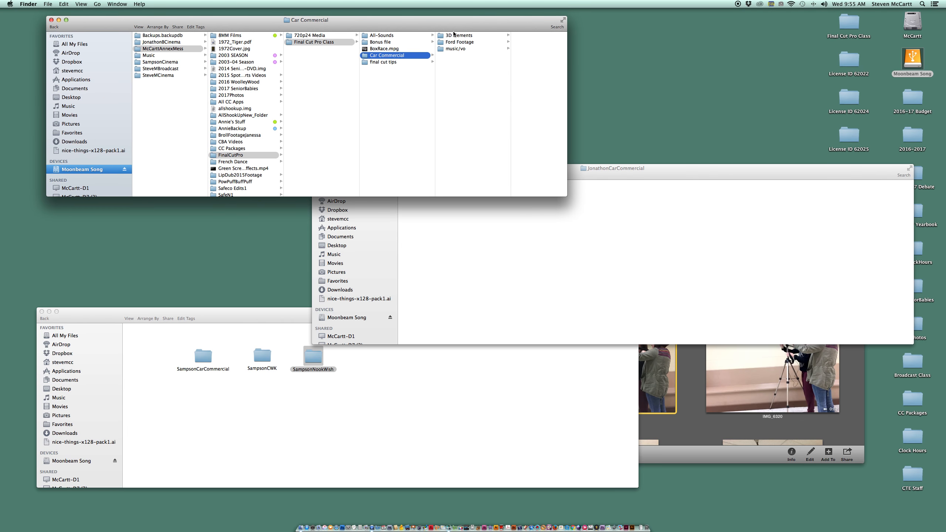
drag(597, 176, 542, 254)
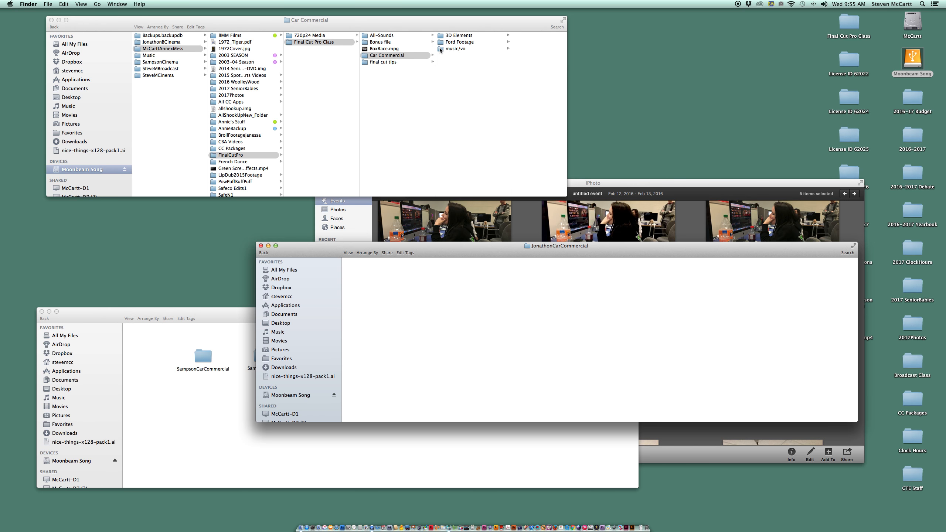
Step: Copy the music/vo folder from Car Commercial into the JonathonCarCommercial folder, and eject the Moonbeam Song drive
drag(440, 49, 430, 332)
right_click(911, 54)
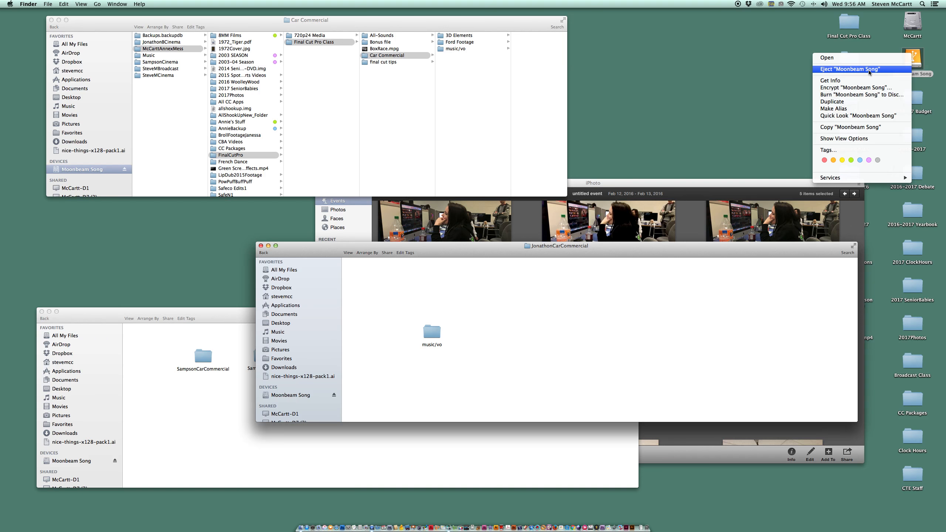
click(835, 69)
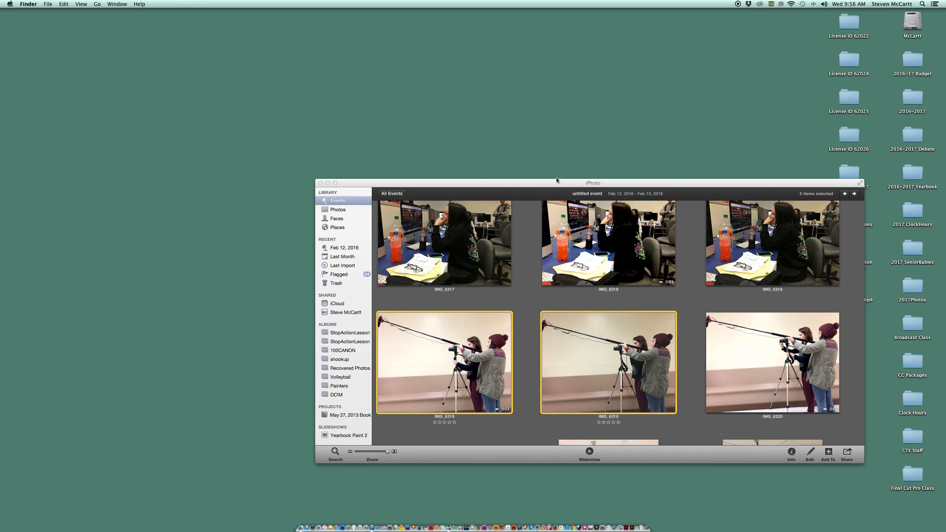
Step: Move the iPhoto window aside, reopen the reconnected Moonbeam Song drive, and place its window above the iPhoto photos
drag(556, 181, 318, 192)
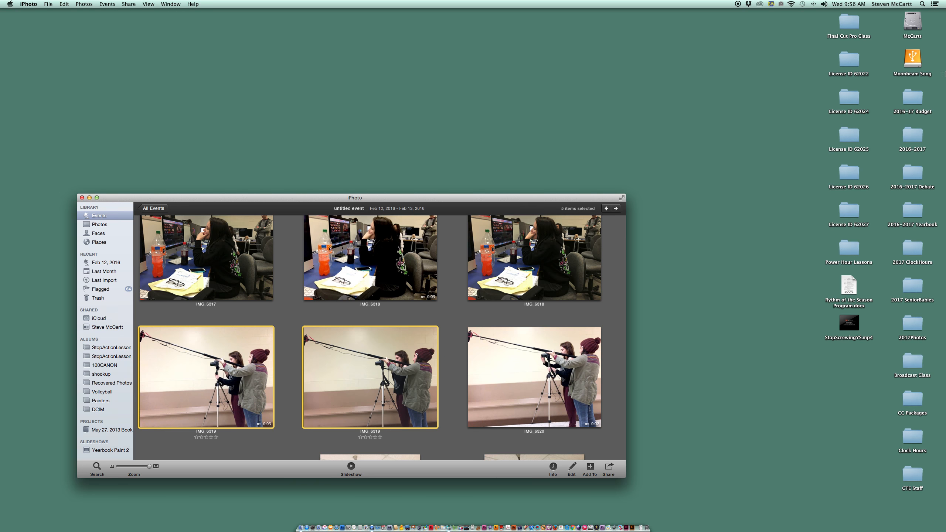
click(917, 63)
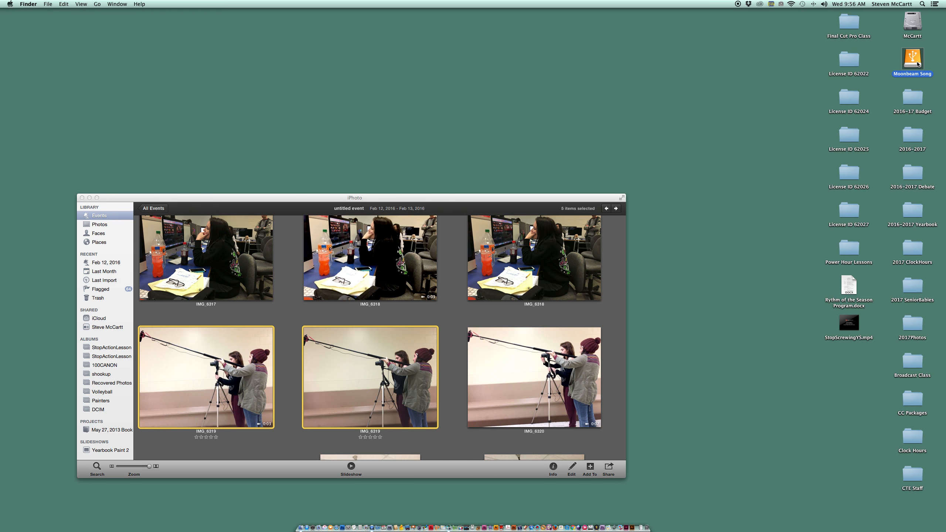
double_click(918, 63)
drag(645, 58, 548, 38)
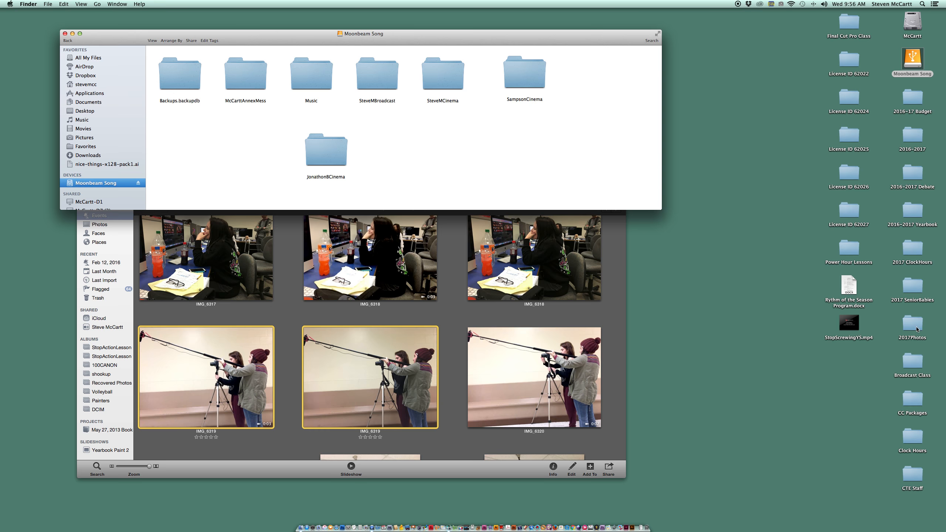
Step: Open the 2017Photos folder from the desktop, move its window below the drive's window, and open JonathonBCinema on the drive
double_click(917, 329)
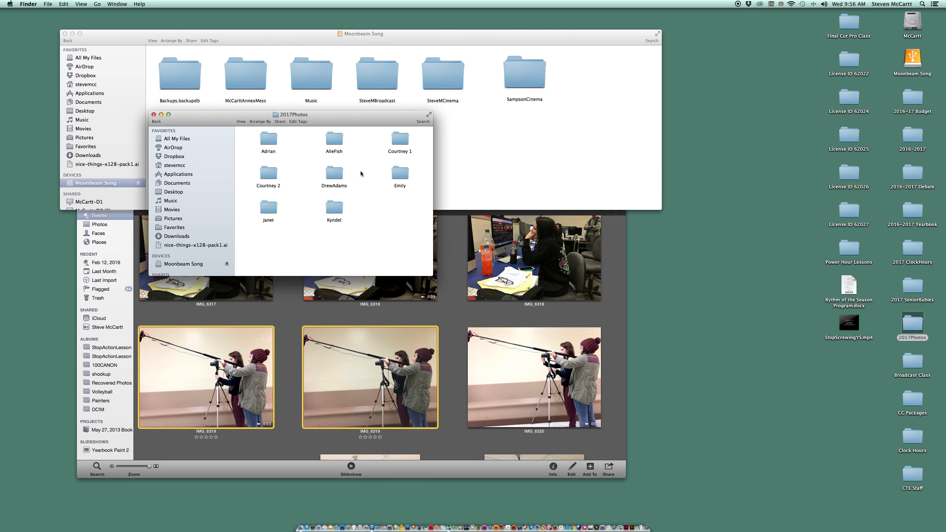
drag(253, 114, 424, 249)
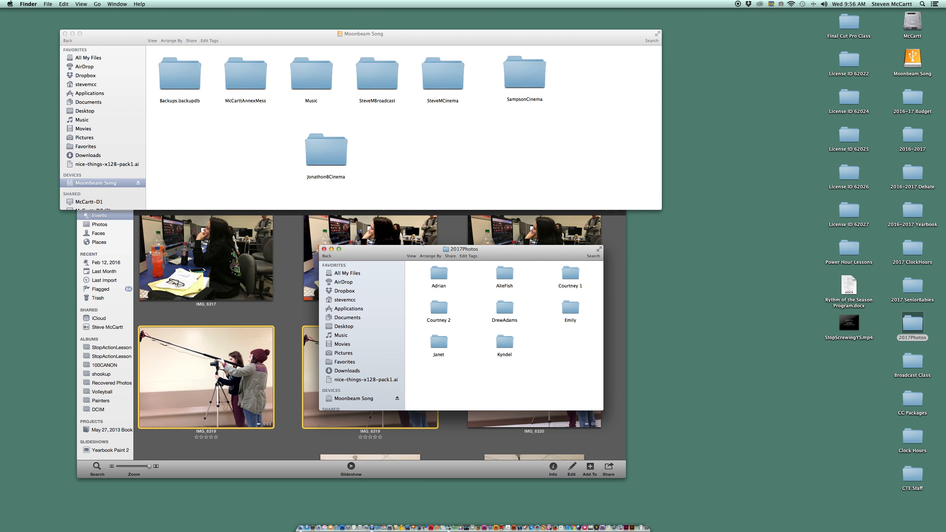
double_click(316, 148)
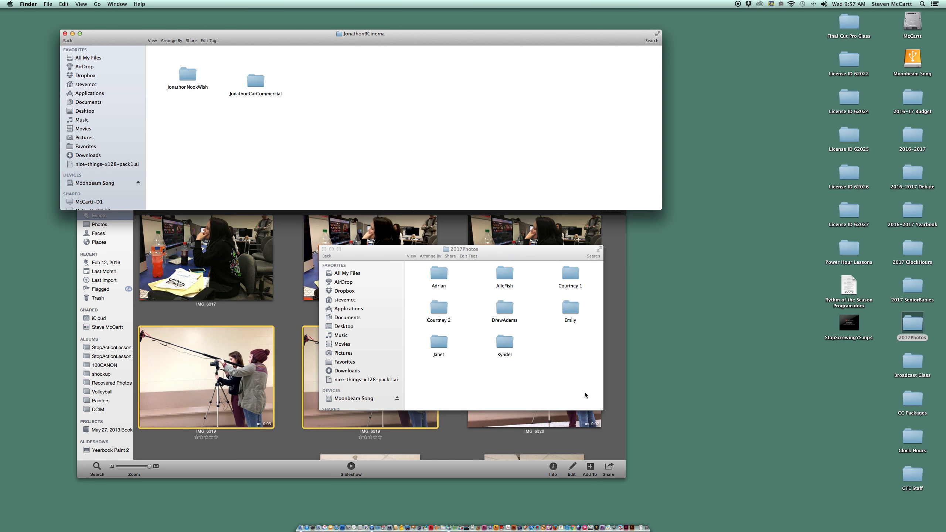
Step: Widen the 2017Photos window and copy the middle folder of its first row into the JonathonCarCommercial folder
click(604, 409)
drag(604, 409, 730, 419)
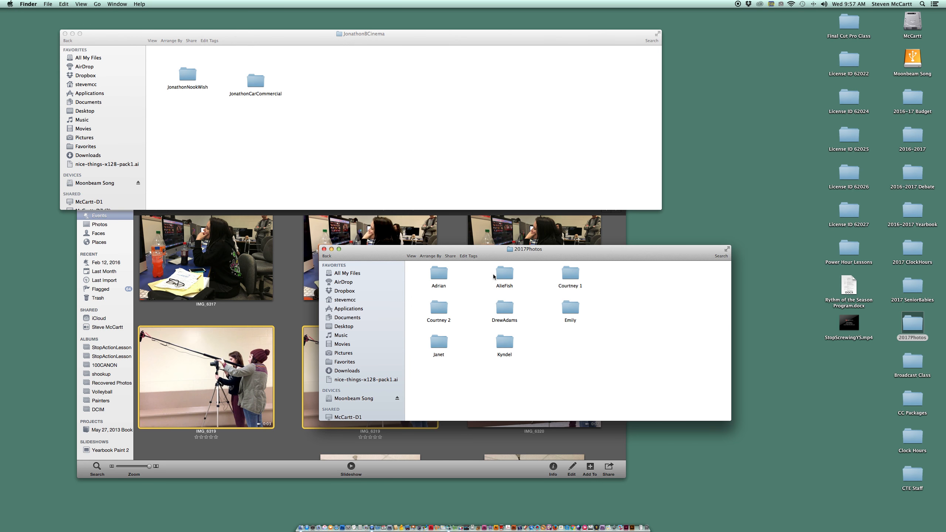
drag(506, 276, 260, 83)
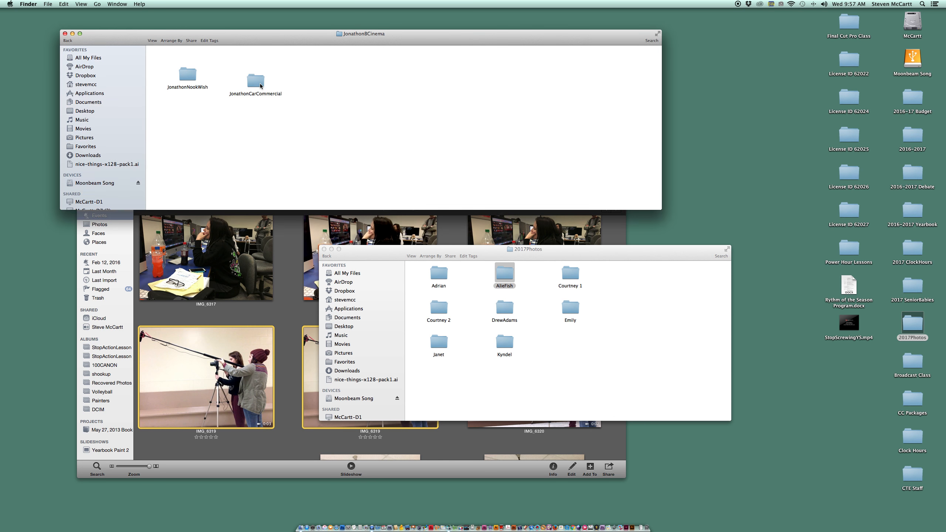